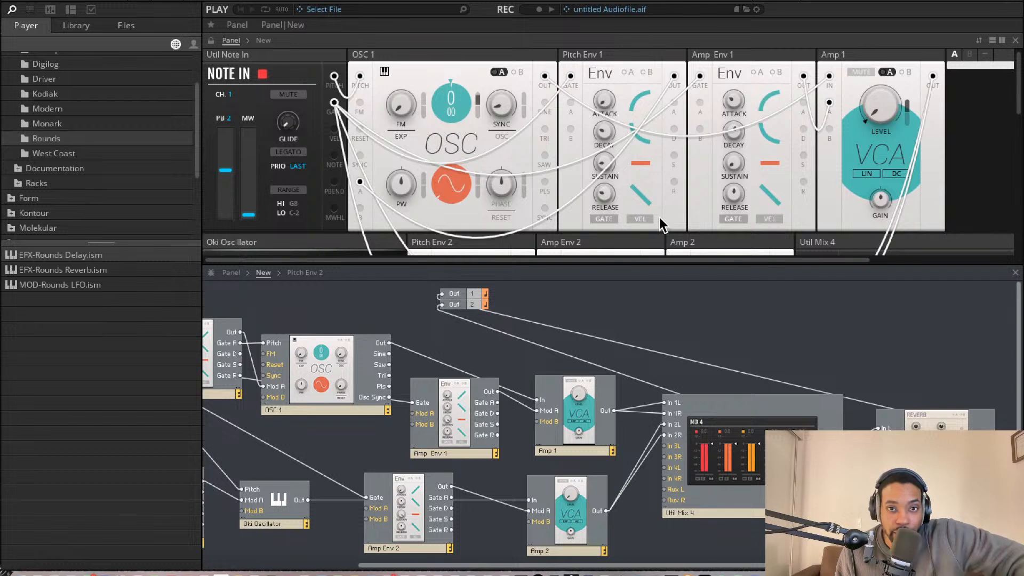
Step: Examine the structure's signal path from Util Note In through the OSC 1 and Oki Oscillator voices to Util Mix 4
{"action": "scroll", "coordinate": [657, 225], "scroll_direction": "up", "scroll_amount": 1}
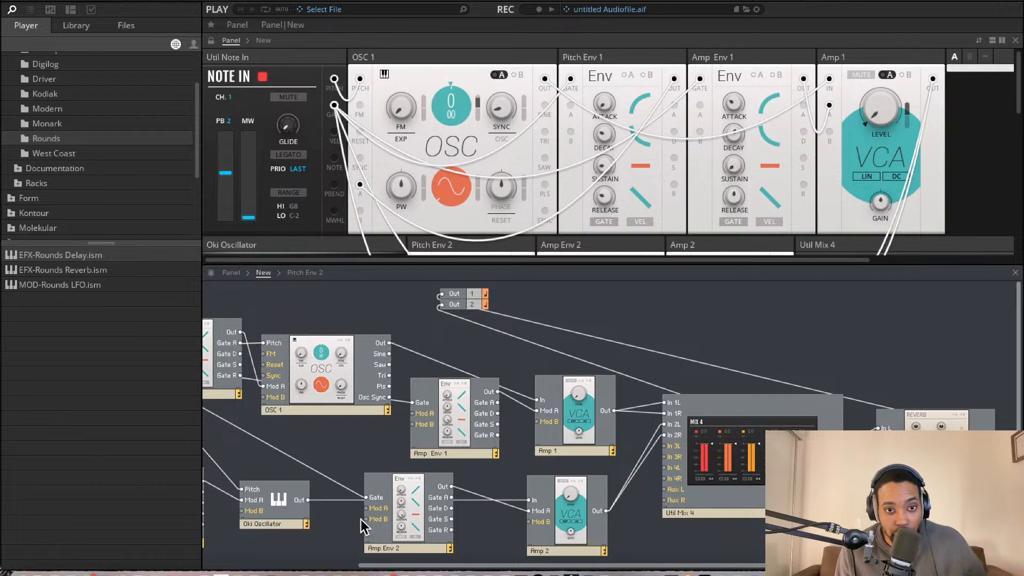
{"action": "scroll", "coordinate": [391, 463], "scroll_direction": "left", "scroll_amount": 5}
{"action": "scroll", "coordinate": [401, 448], "scroll_direction": "left", "scroll_amount": 1}
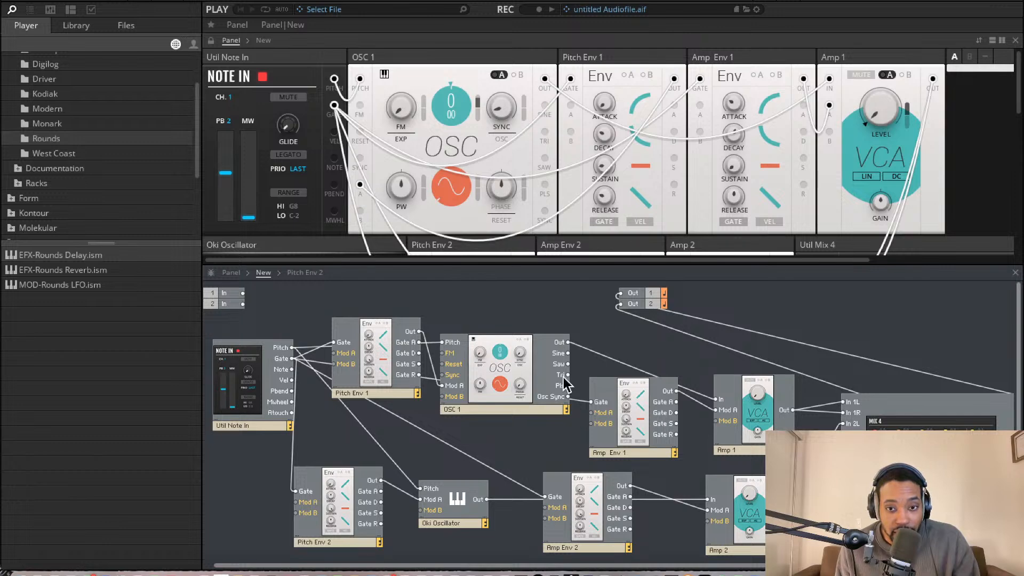
{"action": "scroll", "coordinate": [600, 399], "scroll_direction": "right", "scroll_amount": 3}
{"action": "scroll", "coordinate": [600, 399], "scroll_direction": "right", "scroll_amount": 3}
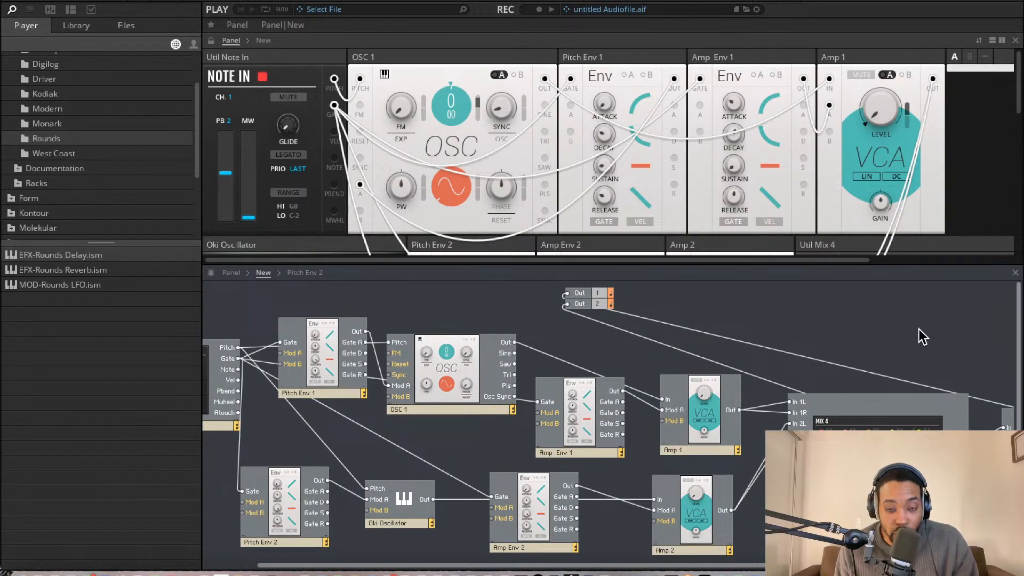
{"action": "scroll", "coordinate": [812, 375], "scroll_direction": "left", "scroll_amount": 2}
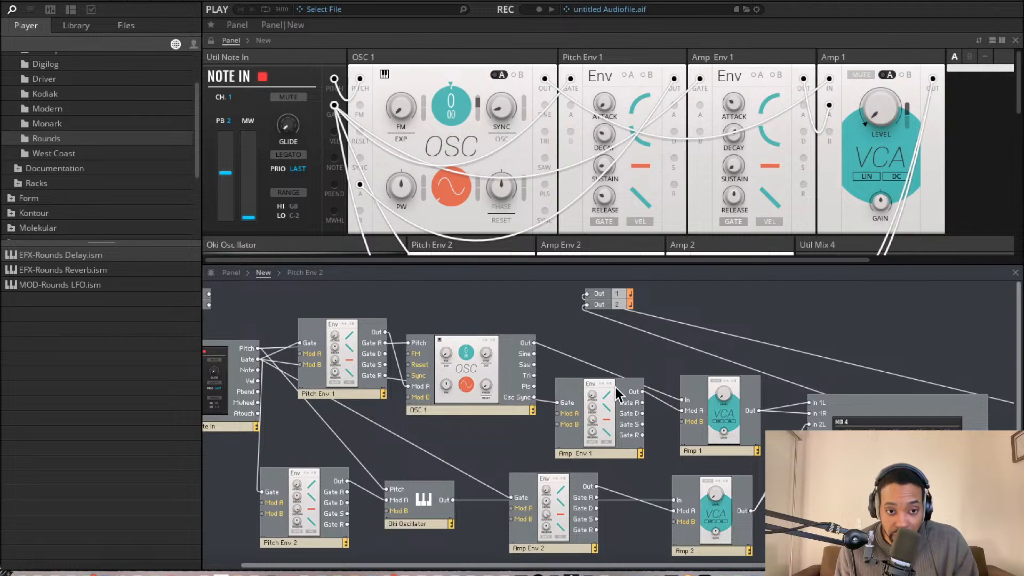
{"action": "scroll", "coordinate": [609, 389], "scroll_direction": "left", "scroll_amount": 1}
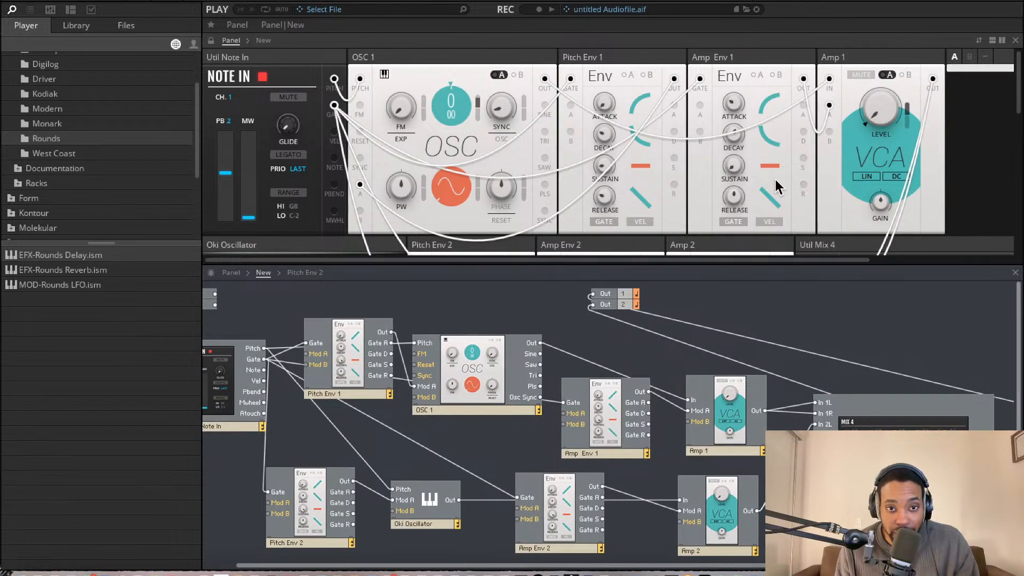
Step: Mute channel 2 on Util Mix 4 so that only the OSC 1 voice is heard
{"action": "scroll", "coordinate": [775, 184], "scroll_direction": "down", "scroll_amount": 8}
{"action": "scroll", "coordinate": [775, 185], "scroll_direction": "right", "scroll_amount": 7}
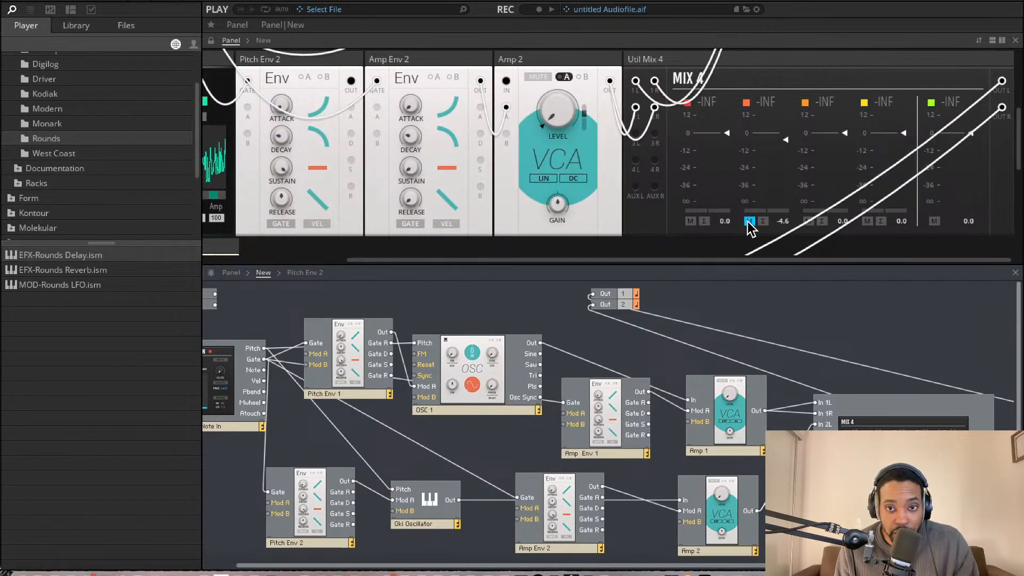
{"action": "scroll", "coordinate": [715, 217], "scroll_direction": "left", "scroll_amount": 6}
{"action": "scroll", "coordinate": [716, 219], "scroll_direction": "up", "scroll_amount": 4}
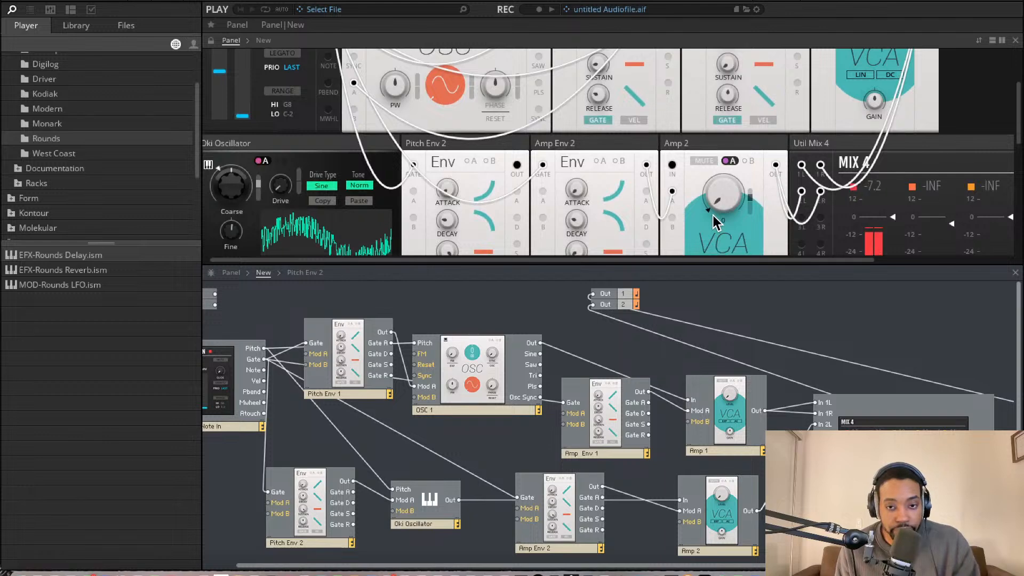
{"action": "scroll", "coordinate": [560, 400], "scroll_direction": "left", "scroll_amount": 2}
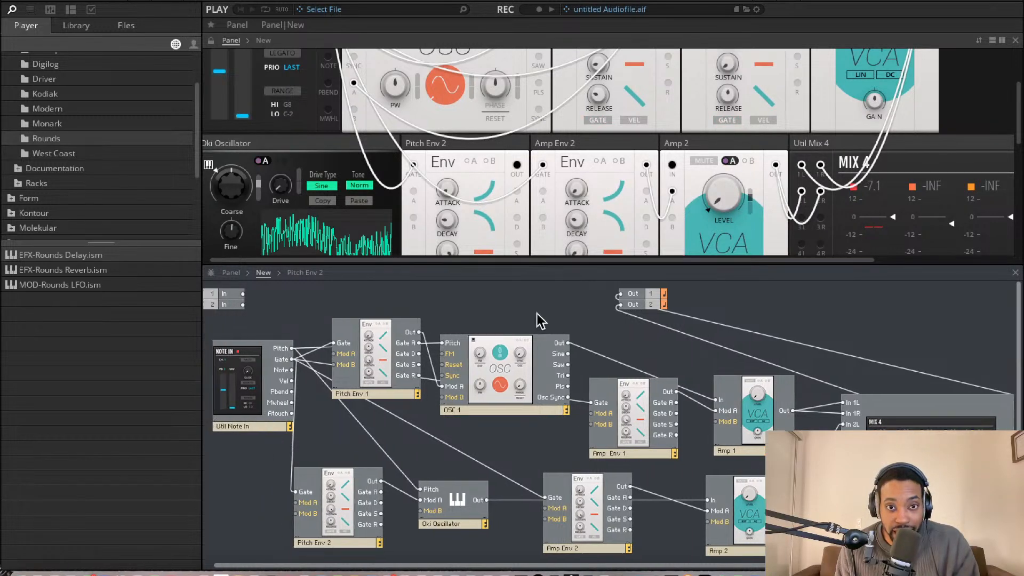
Step: Cycle the attack shape of Pitch Env 1 through its linear, exponential and logarithmic modes, ending on the original curve
{"action": "scroll", "coordinate": [536, 192], "scroll_direction": "up", "scroll_amount": 3}
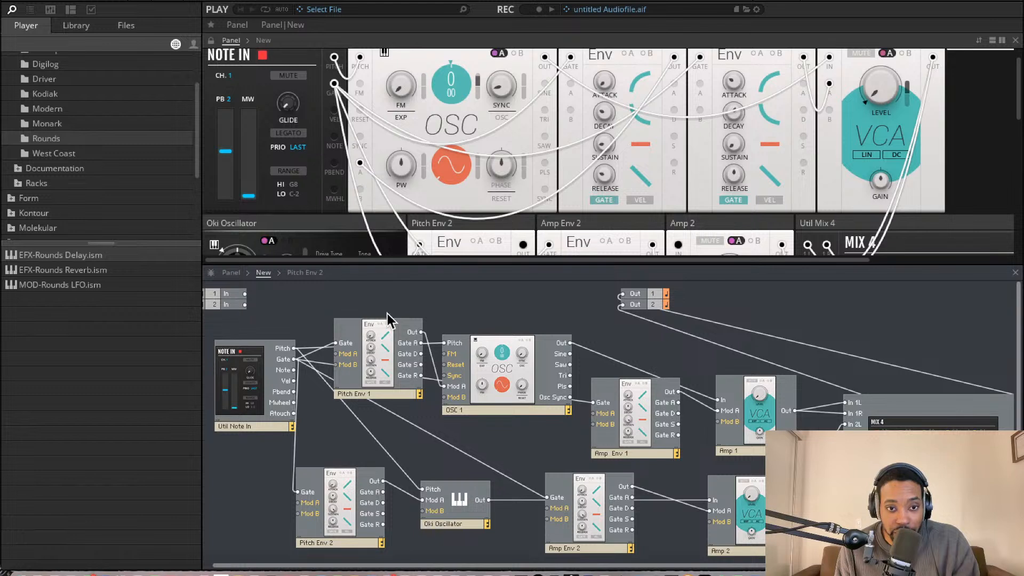
{"action": "scroll", "coordinate": [507, 176], "scroll_direction": "up", "scroll_amount": 1}
{"action": "scroll", "coordinate": [602, 98], "scroll_direction": "up", "scroll_amount": 1}
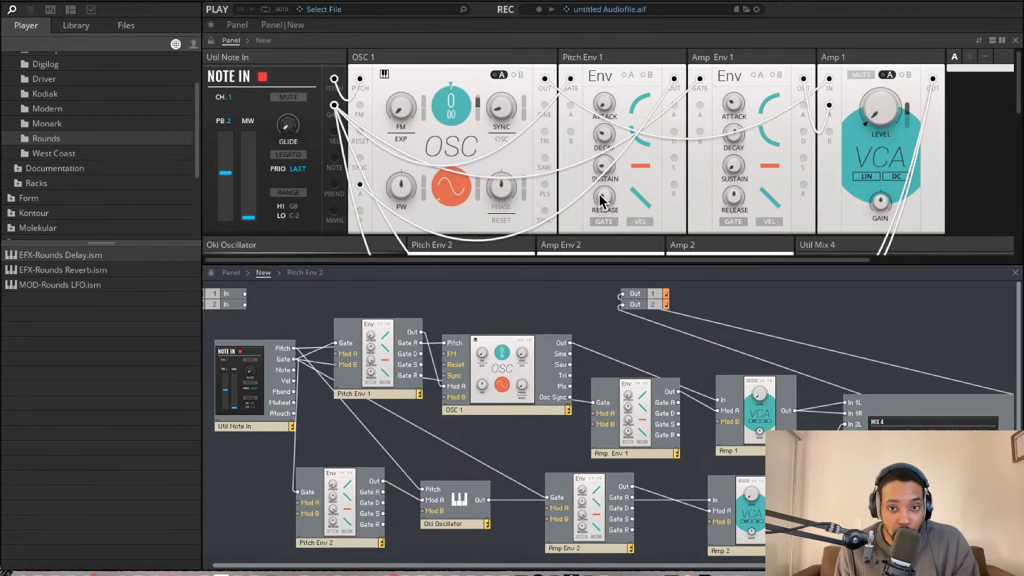
{"action": "left_click", "coordinate": [642, 110]}
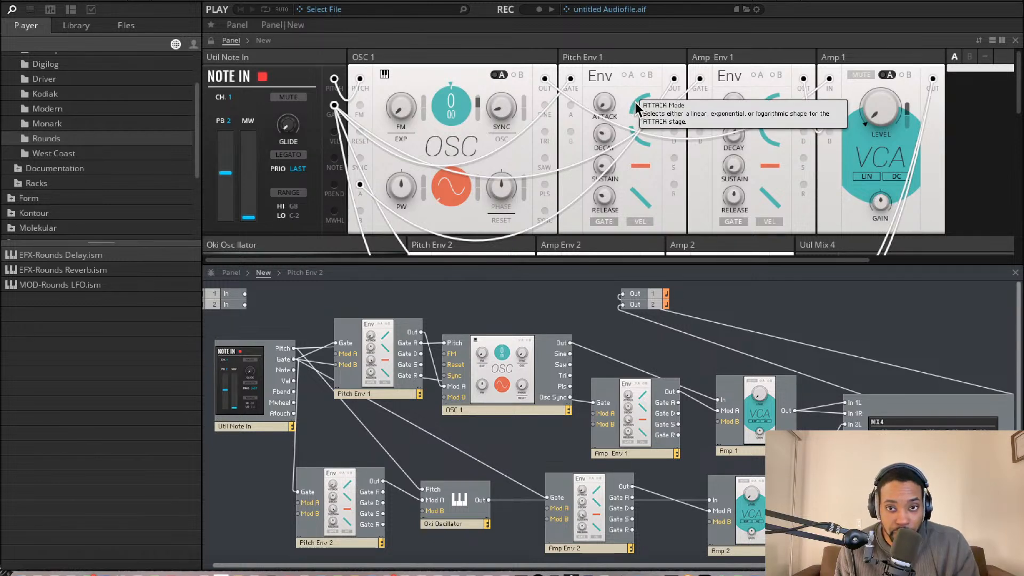
{"action": "left_click", "coordinate": [637, 102]}
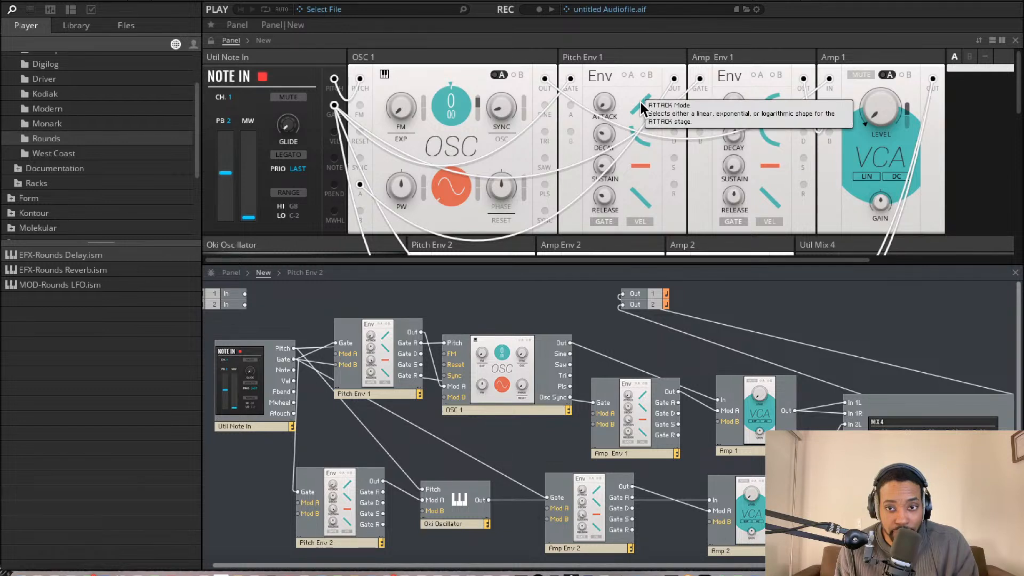
{"action": "left_click", "coordinate": [640, 103]}
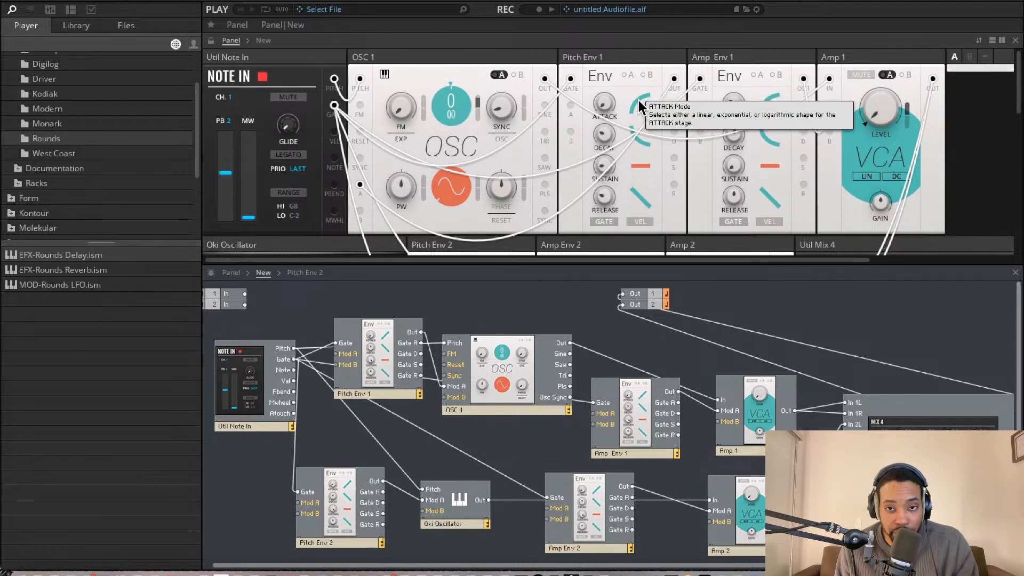
{"action": "left_click", "coordinate": [641, 103]}
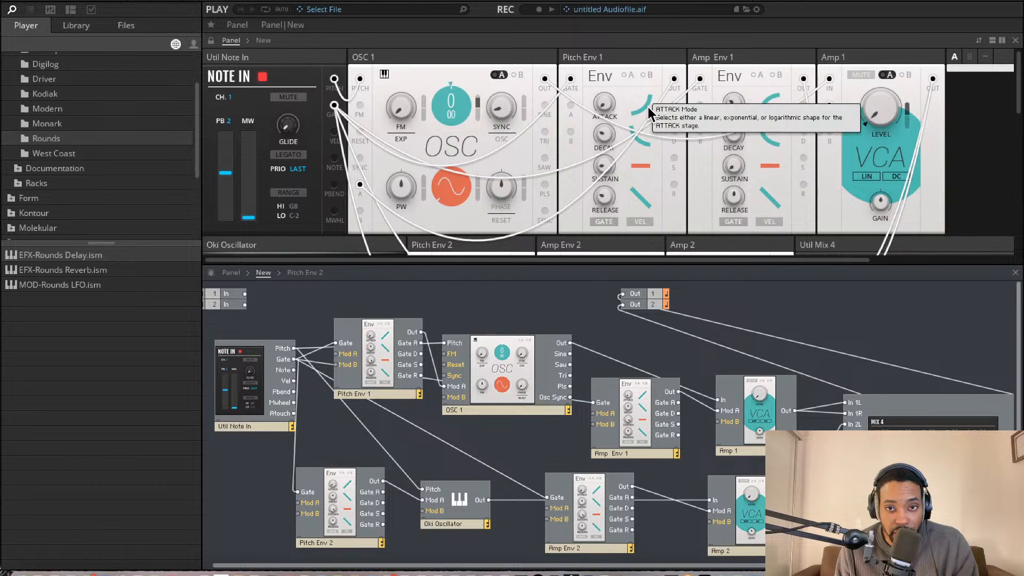
{"action": "left_click", "coordinate": [643, 105]}
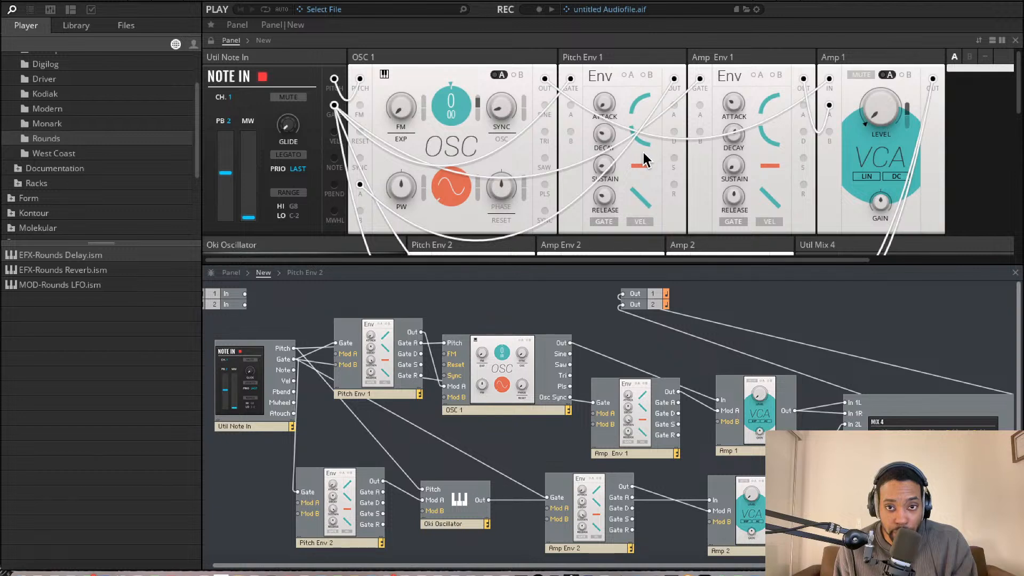
{"action": "left_click", "coordinate": [645, 104]}
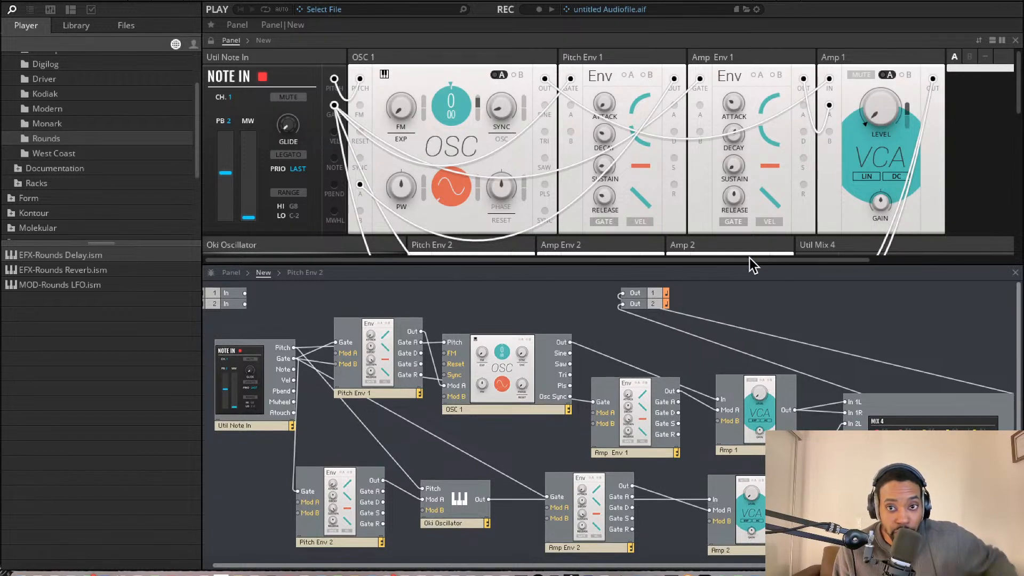
Step: Mute channel 1 and unmute channel 2 on Util Mix 4 to isolate the Oki Oscillator voice
{"action": "scroll", "coordinate": [792, 190], "scroll_direction": "right", "scroll_amount": 5}
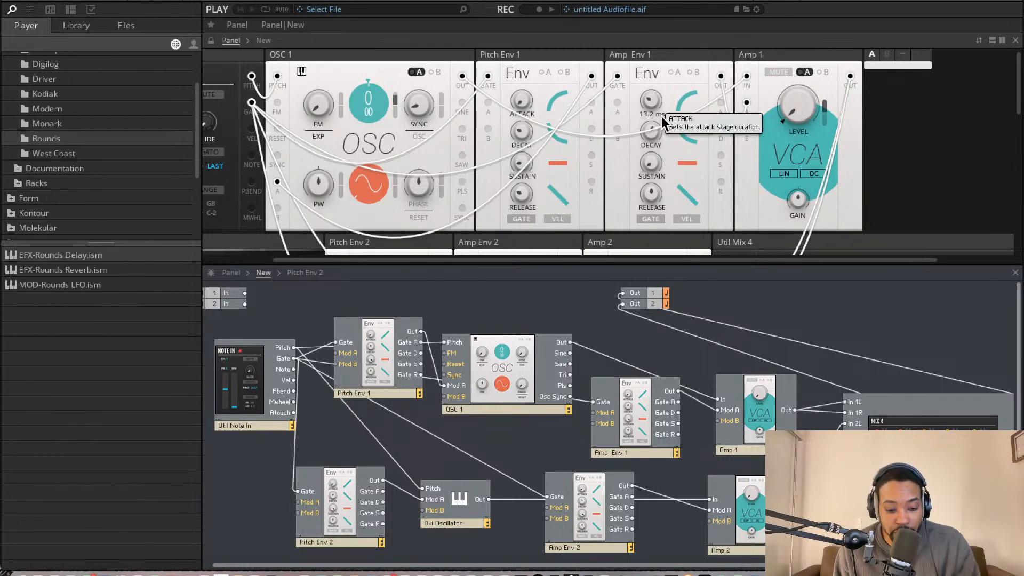
{"action": "scroll", "coordinate": [670, 117], "scroll_direction": "left", "scroll_amount": 1}
{"action": "scroll", "coordinate": [671, 120], "scroll_direction": "down", "scroll_amount": 3}
{"action": "scroll", "coordinate": [670, 121], "scroll_direction": "left", "scroll_amount": 3}
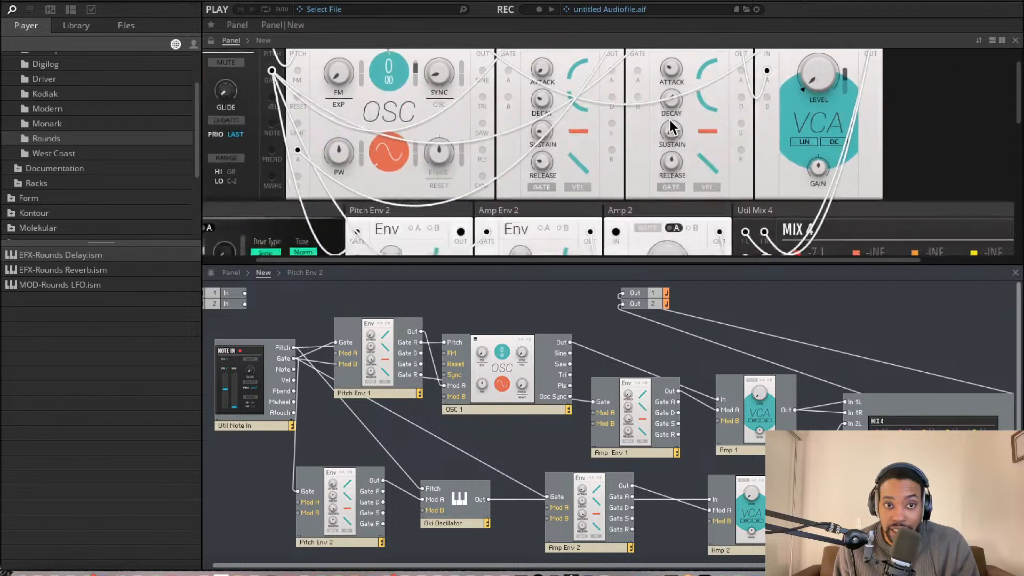
{"action": "scroll", "coordinate": [670, 121], "scroll_direction": "down", "scroll_amount": 3}
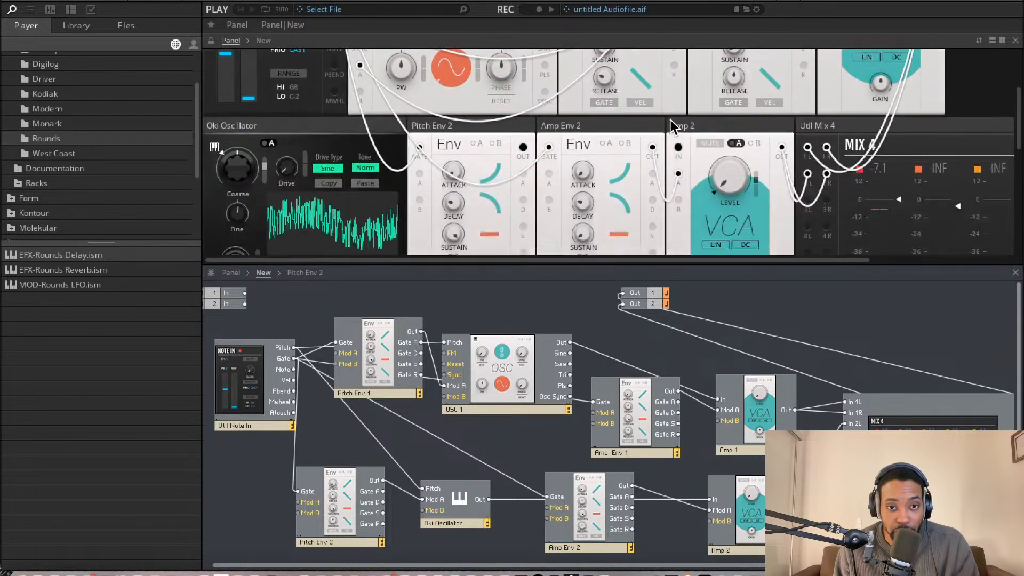
{"action": "scroll", "coordinate": [671, 120], "scroll_direction": "right", "scroll_amount": 3}
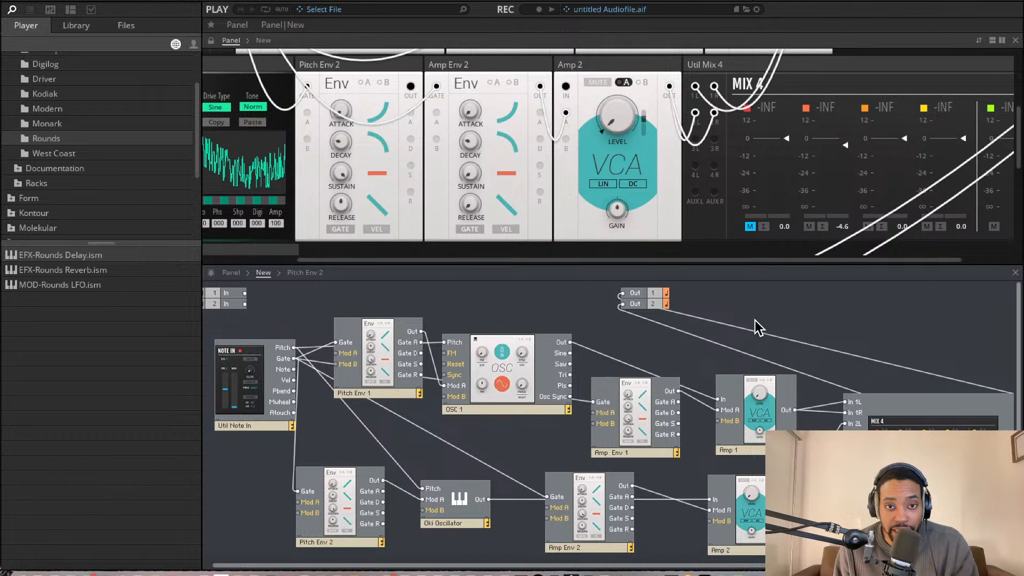
Step: Examine the Oki Oscillator, Pitch Env 2 and Amp Env 2 settings of the second voice against the first voice's envelopes
{"action": "scroll", "coordinate": [666, 207], "scroll_direction": "left", "scroll_amount": 3}
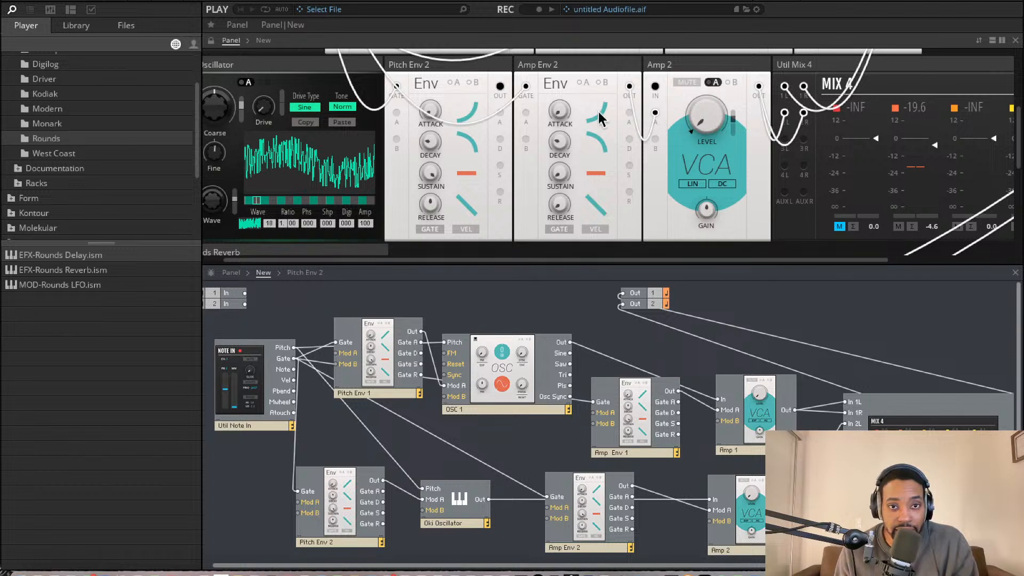
{"action": "scroll", "coordinate": [599, 117], "scroll_direction": "up", "scroll_amount": 2}
{"action": "scroll", "coordinate": [600, 117], "scroll_direction": "left", "scroll_amount": 1}
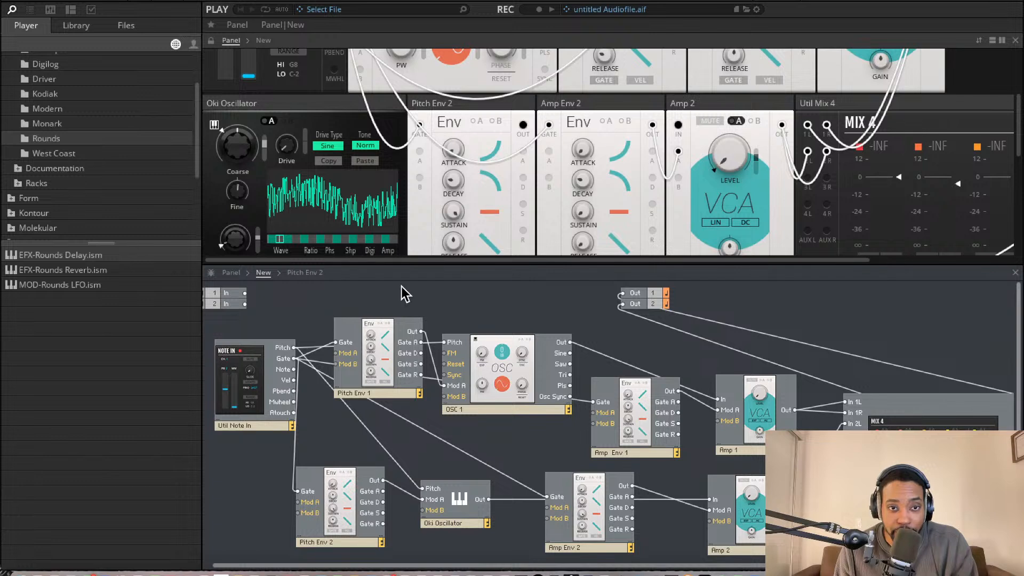
{"action": "scroll", "coordinate": [317, 213], "scroll_direction": "down", "scroll_amount": 1}
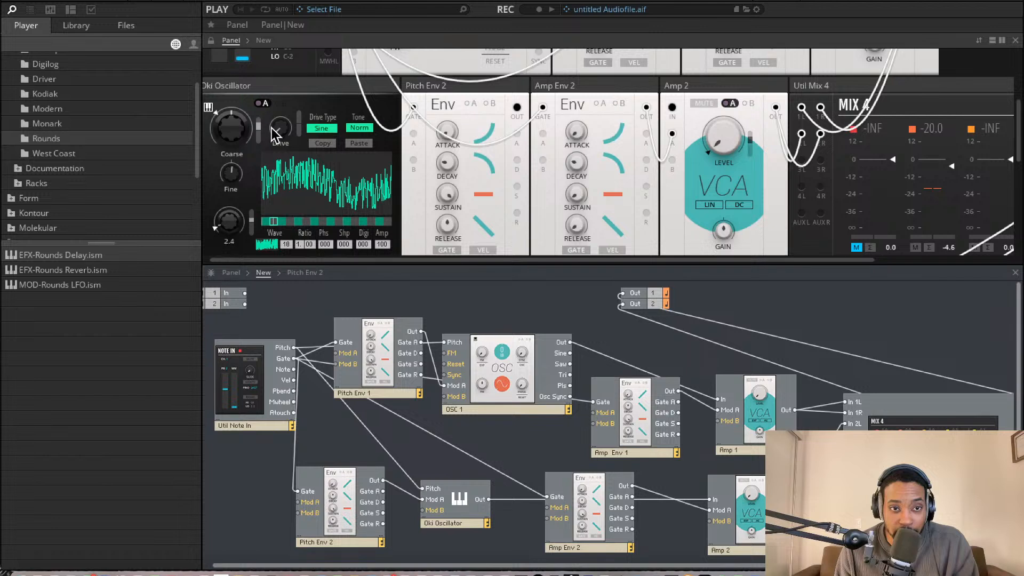
{"action": "mouse_move", "coordinate": [262, 133]}
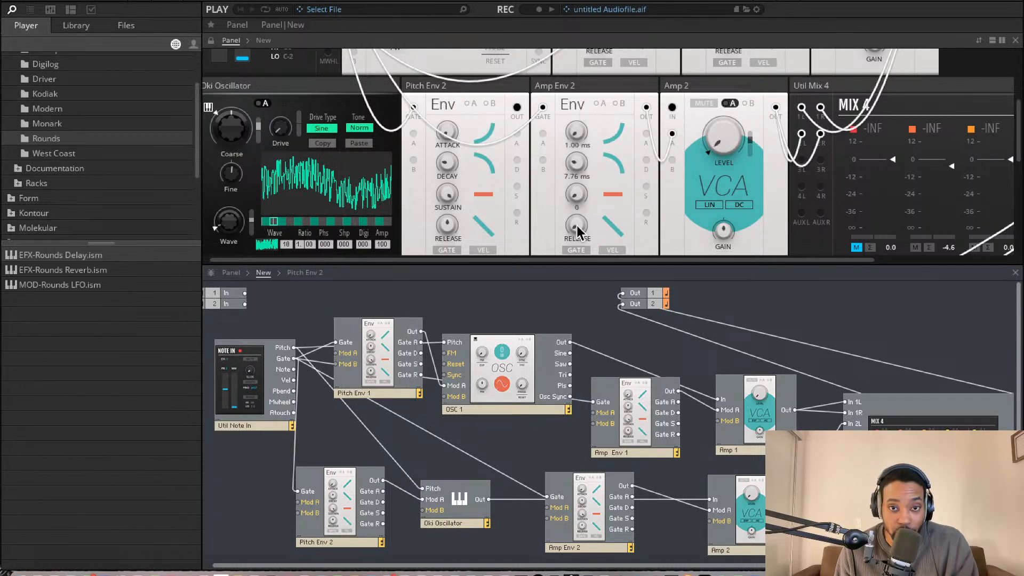
{"action": "scroll", "coordinate": [581, 174], "scroll_direction": "up", "scroll_amount": 3}
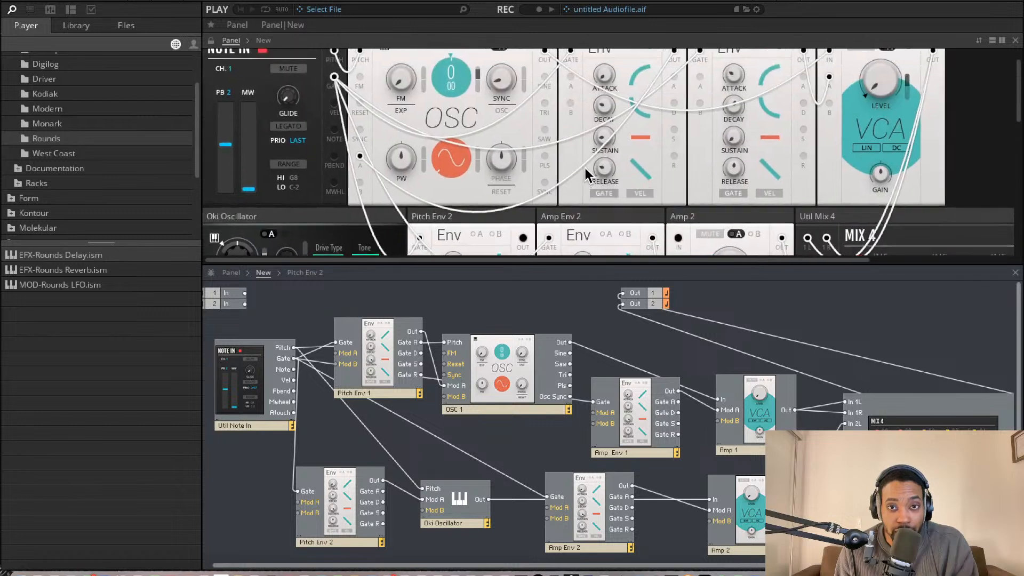
{"action": "scroll", "coordinate": [585, 171], "scroll_direction": "down", "scroll_amount": 3}
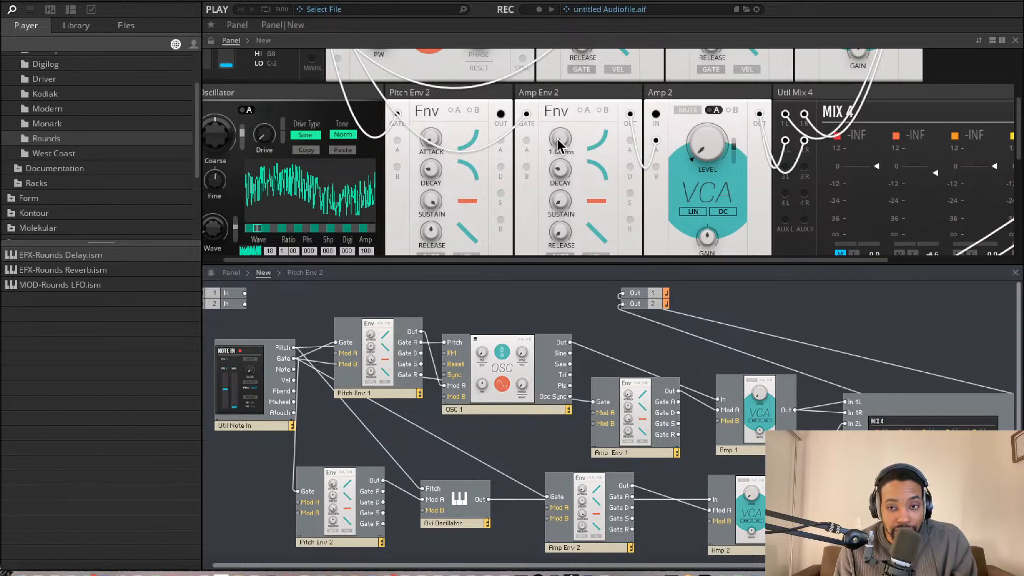
{"action": "scroll", "coordinate": [645, 146], "scroll_direction": "down", "scroll_amount": 2}
{"action": "scroll", "coordinate": [656, 149], "scroll_direction": "up", "scroll_amount": 2}
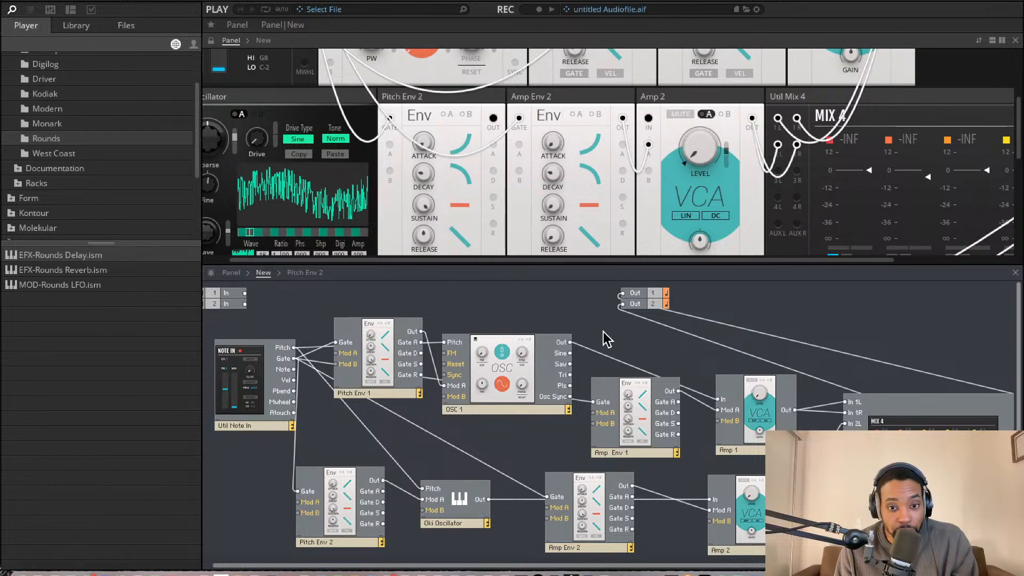
{"action": "scroll", "coordinate": [619, 146], "scroll_direction": "right", "scroll_amount": 1}
{"action": "scroll", "coordinate": [619, 155], "scroll_direction": "right", "scroll_amount": 3}
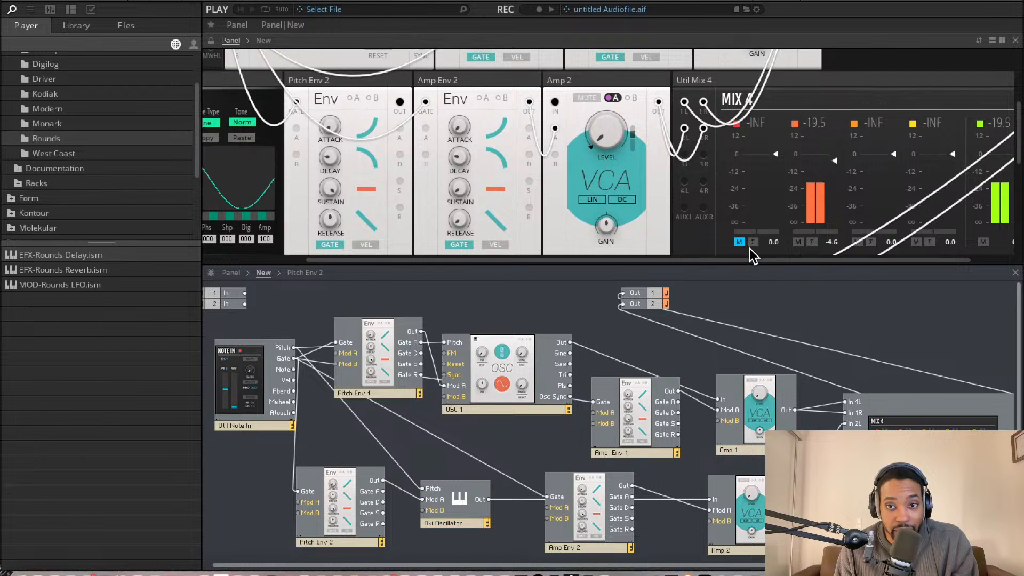
Step: Unmute channel 1 on Util Mix 4 and toggle channel 2's mute on and off, leaving both voices active
{"action": "scroll", "coordinate": [597, 208], "scroll_direction": "left", "scroll_amount": 4}
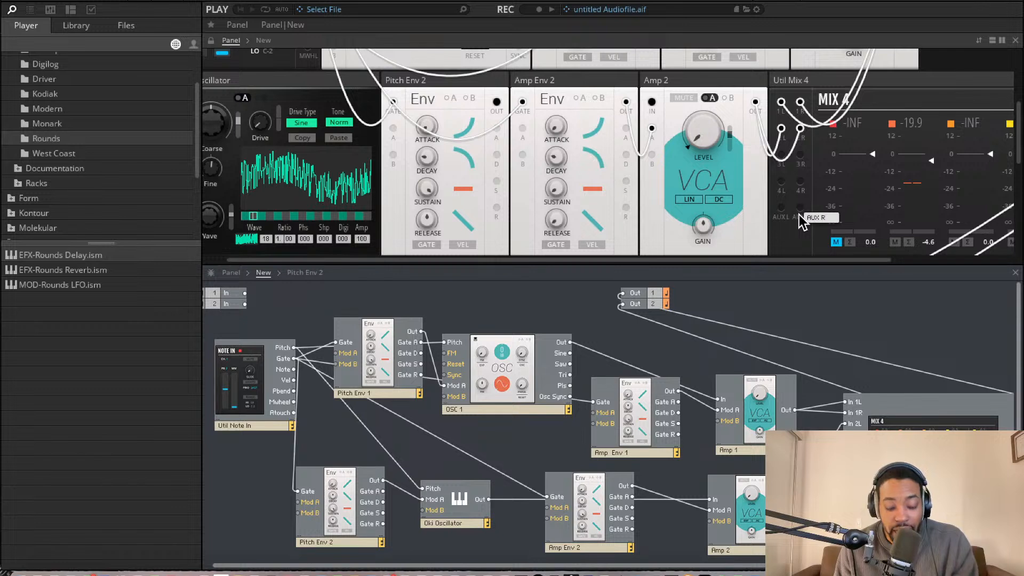
{"action": "left_click", "coordinate": [836, 241]}
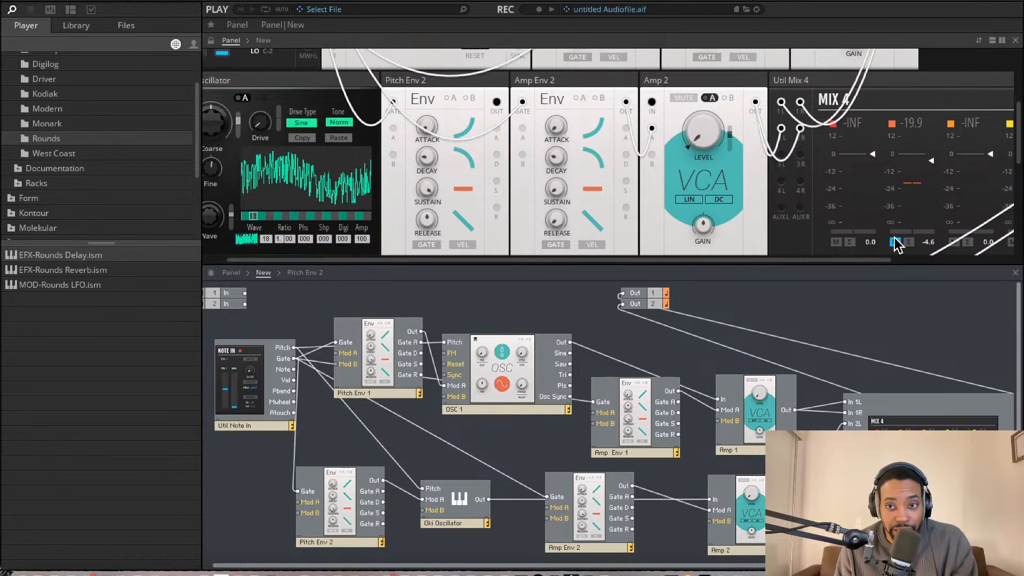
{"action": "left_click", "coordinate": [895, 242]}
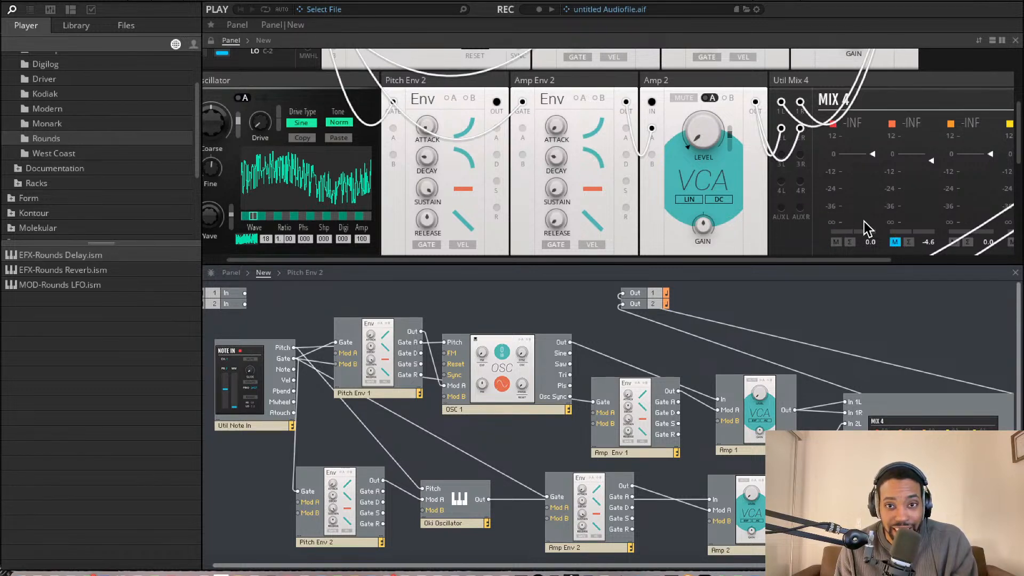
{"action": "left_click", "coordinate": [894, 242]}
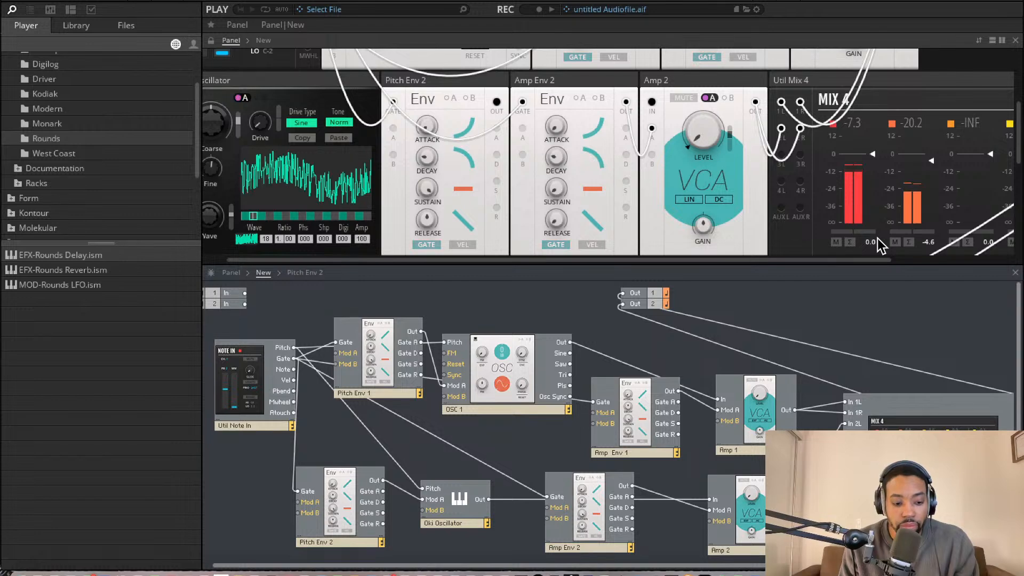
Step: Examine the Rounds Reverb and how the combined voices reach it from the mixer
{"action": "scroll", "coordinate": [711, 224], "scroll_direction": "down", "scroll_amount": 5}
{"action": "scroll", "coordinate": [450, 233], "scroll_direction": "up", "scroll_amount": 2}
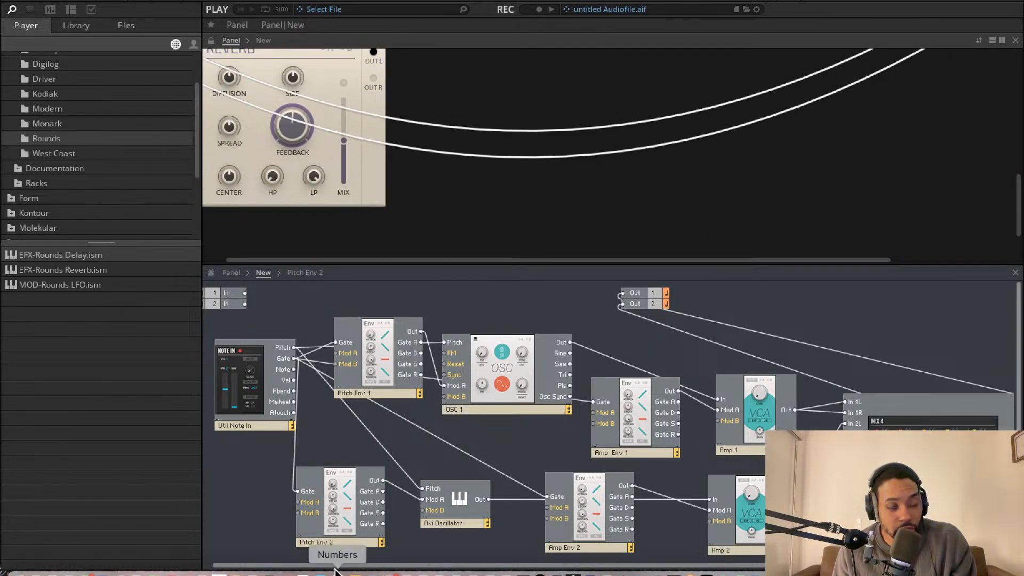
{"action": "scroll", "coordinate": [418, 179], "scroll_direction": "up", "scroll_amount": 7}
{"action": "scroll", "coordinate": [421, 187], "scroll_direction": "down", "scroll_amount": 3}
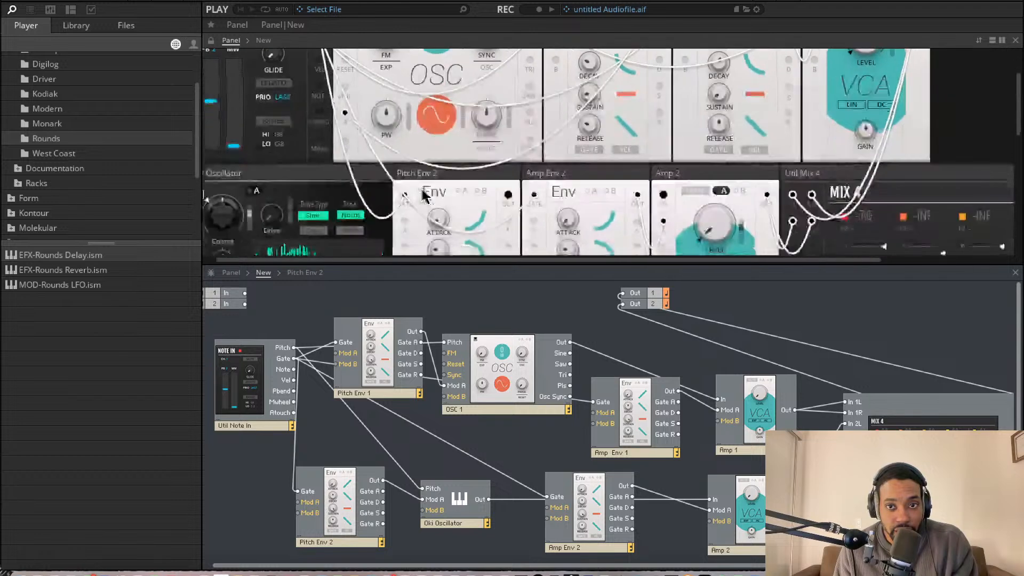
{"action": "scroll", "coordinate": [661, 484], "scroll_direction": "right", "scroll_amount": 6}
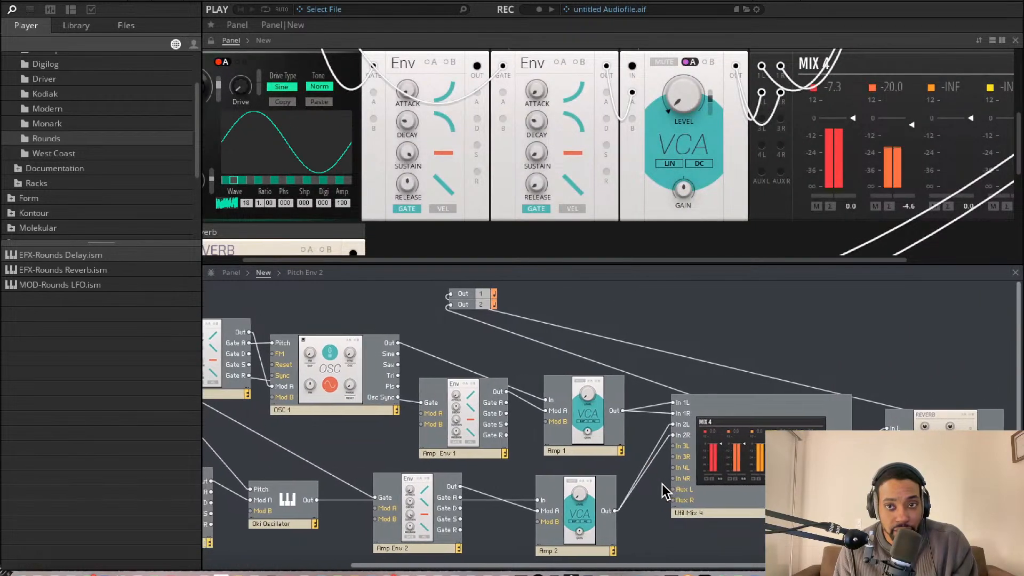
Step: Review the complete patch from Note In through both oscillator voices, their envelopes and amps, to Util Mix 4 and Rounds Reverb
{"action": "scroll", "coordinate": [644, 450], "scroll_direction": "left", "scroll_amount": 2}
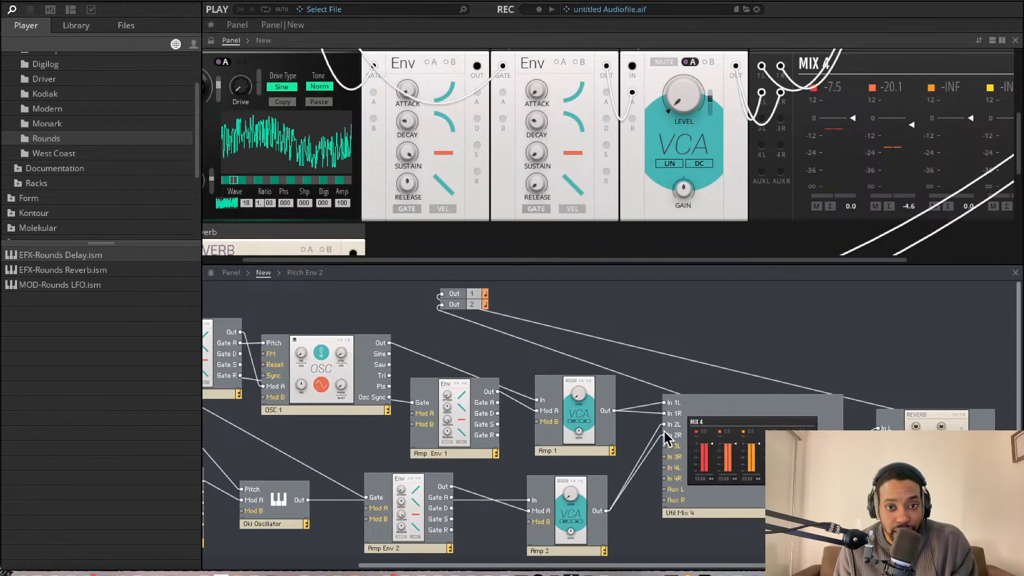
{"action": "scroll", "coordinate": [671, 433], "scroll_direction": "left", "scroll_amount": 3}
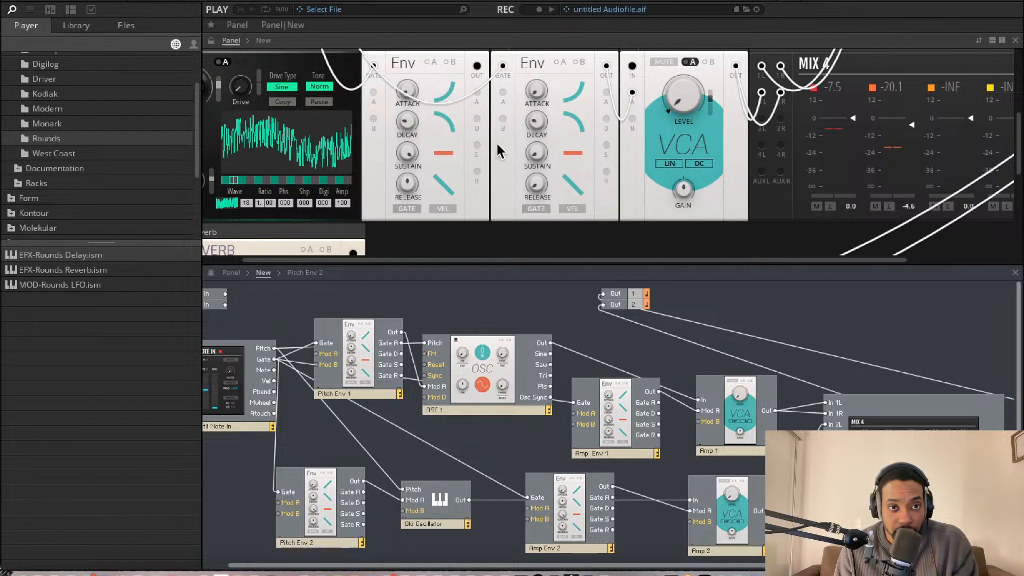
{"action": "scroll", "coordinate": [471, 155], "scroll_direction": "up", "scroll_amount": 3}
{"action": "scroll", "coordinate": [471, 148], "scroll_direction": "up", "scroll_amount": 1}
{"action": "scroll", "coordinate": [471, 148], "scroll_direction": "left", "scroll_amount": 1}
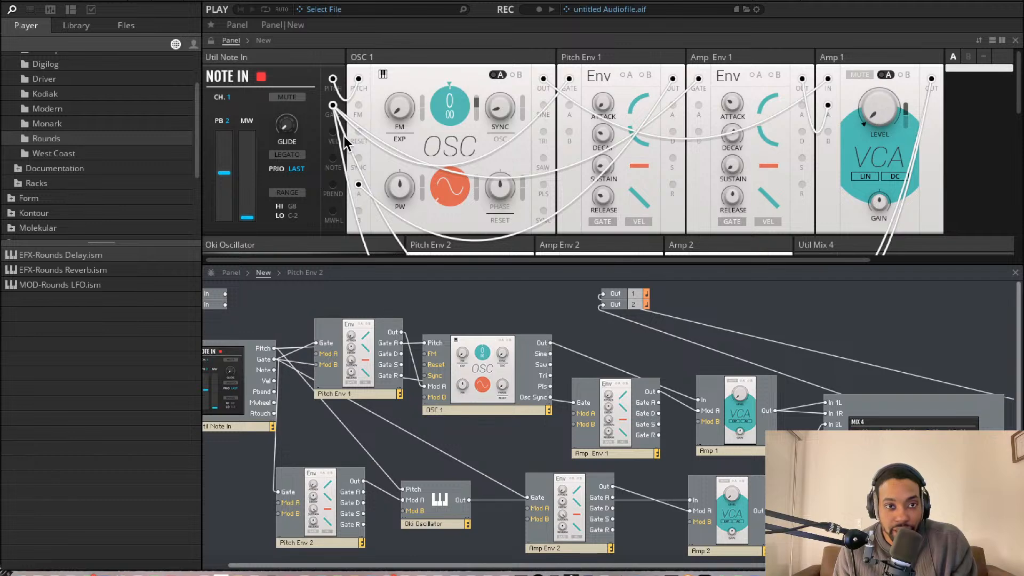
{"action": "scroll", "coordinate": [547, 139], "scroll_direction": "down", "scroll_amount": 1}
{"action": "scroll", "coordinate": [547, 140], "scroll_direction": "down", "scroll_amount": 5}
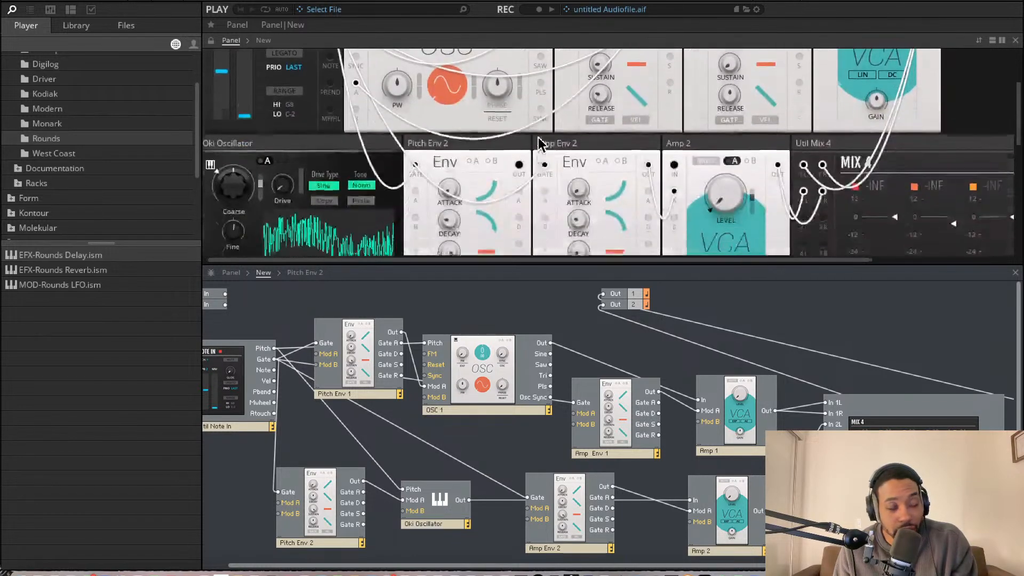
{"action": "scroll", "coordinate": [538, 141], "scroll_direction": "down", "scroll_amount": 2}
{"action": "scroll", "coordinate": [539, 141], "scroll_direction": "left", "scroll_amount": 1}
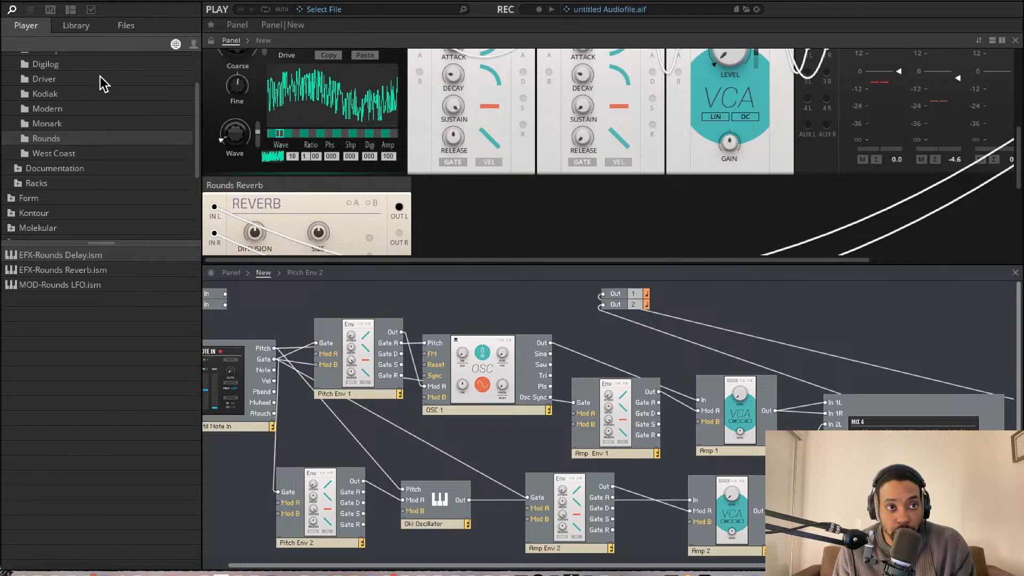
Step: Save the current two-voice patch under its existing file name
{"action": "left_click", "coordinate": [98, 0]}
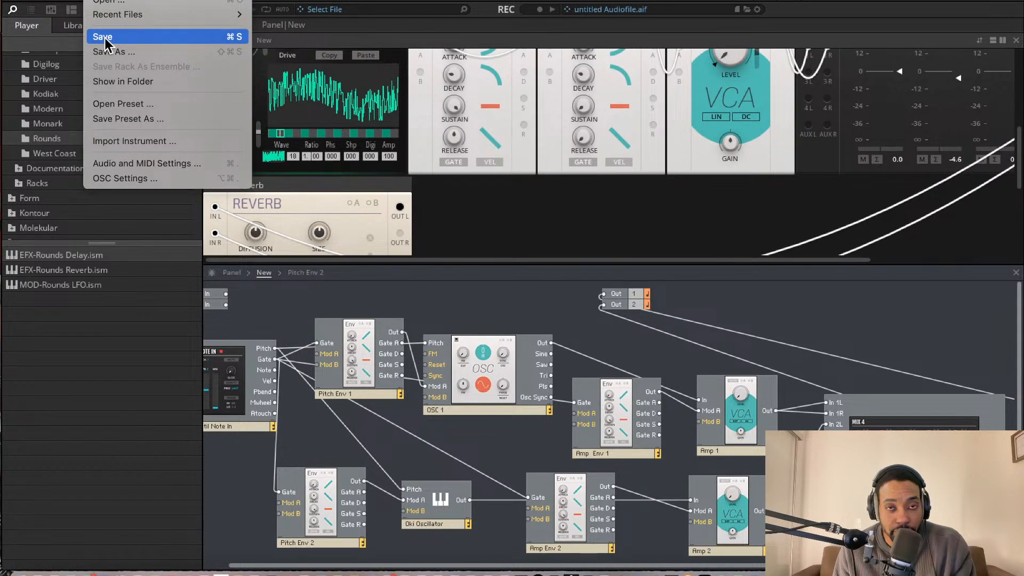
{"action": "left_click", "coordinate": [104, 38]}
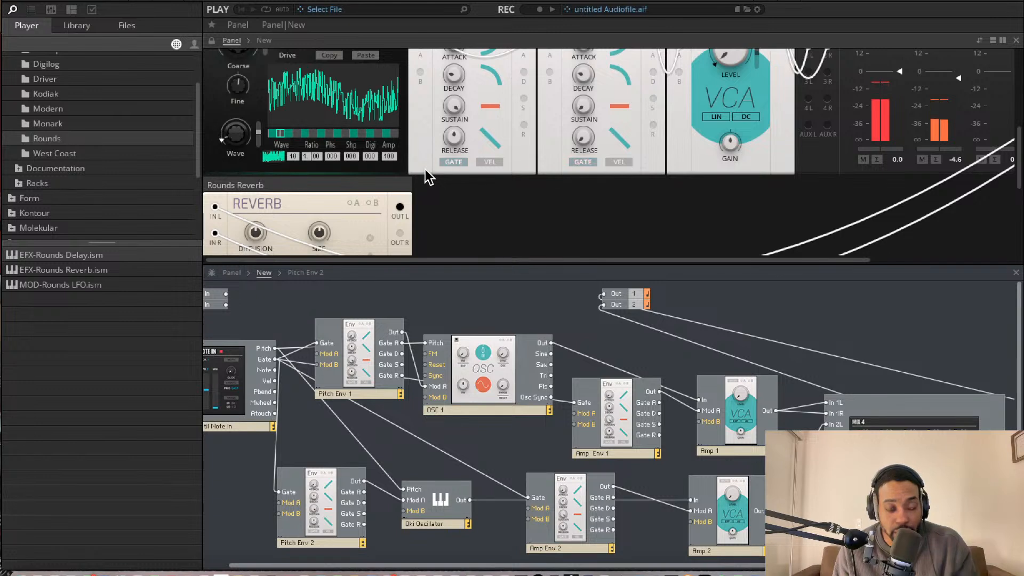